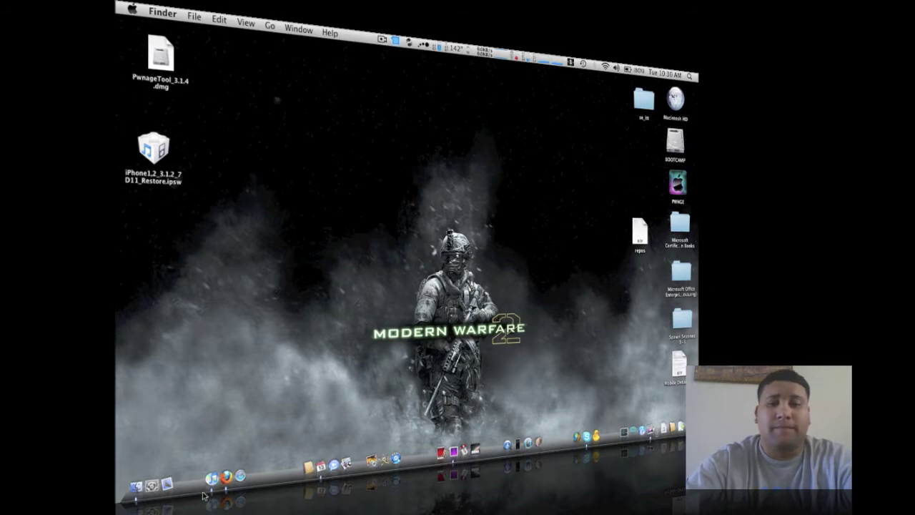
Open the Dev-Team Blog in a new Firefox tab and find the PwnageTool 3.14 Torrent link under the official releases.
left_click(225, 492)
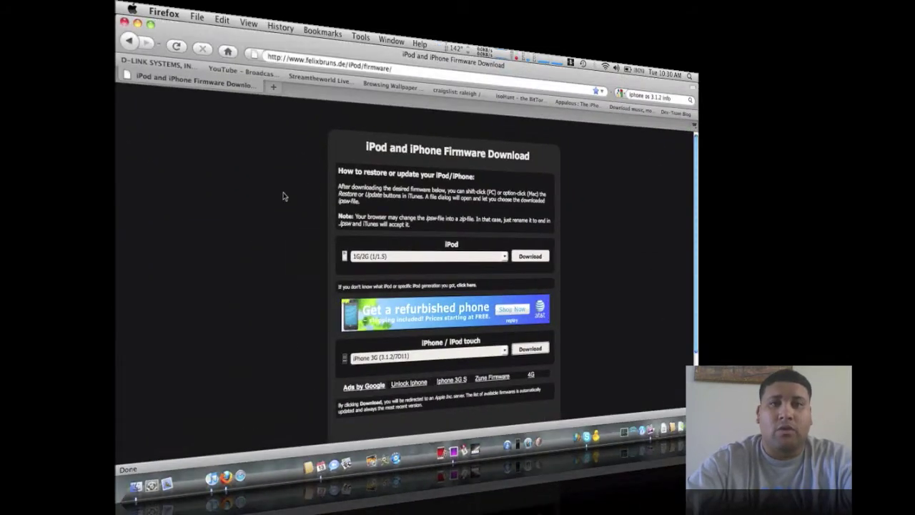
left_click(272, 86)
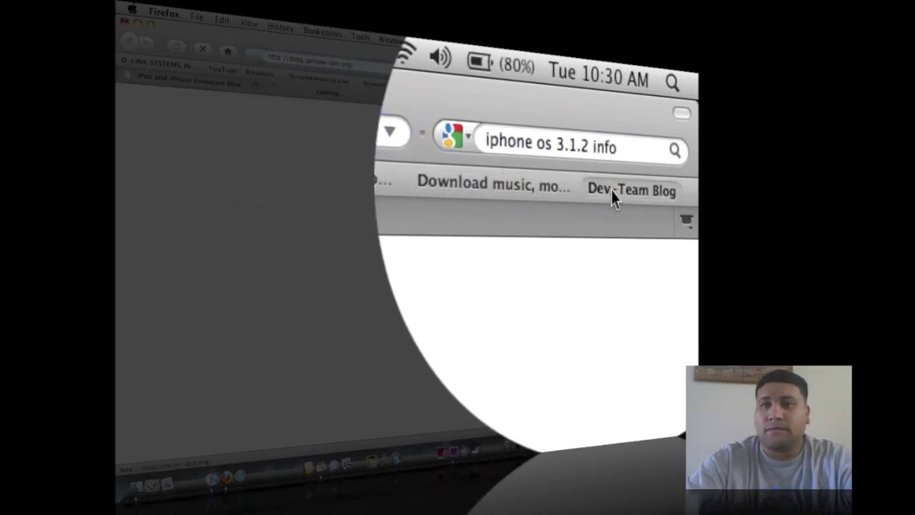
left_click(613, 190)
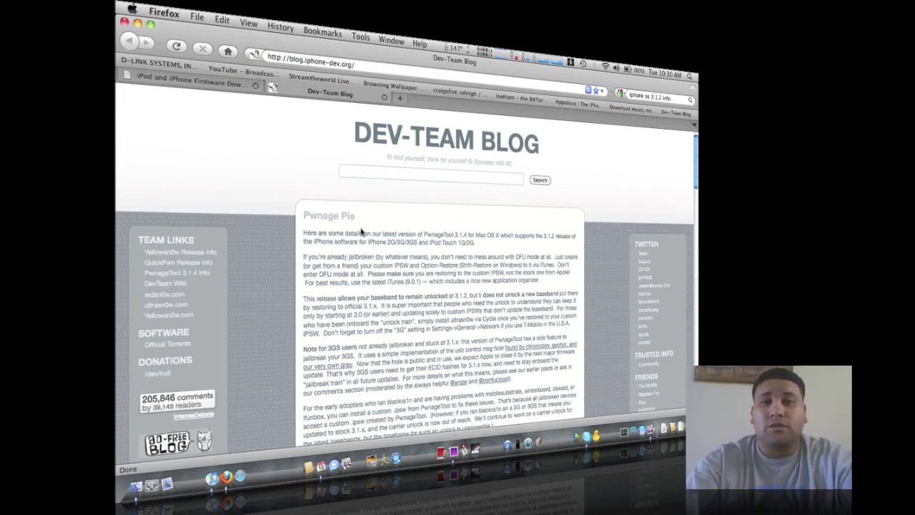
scroll(391, 240, "down", 8)
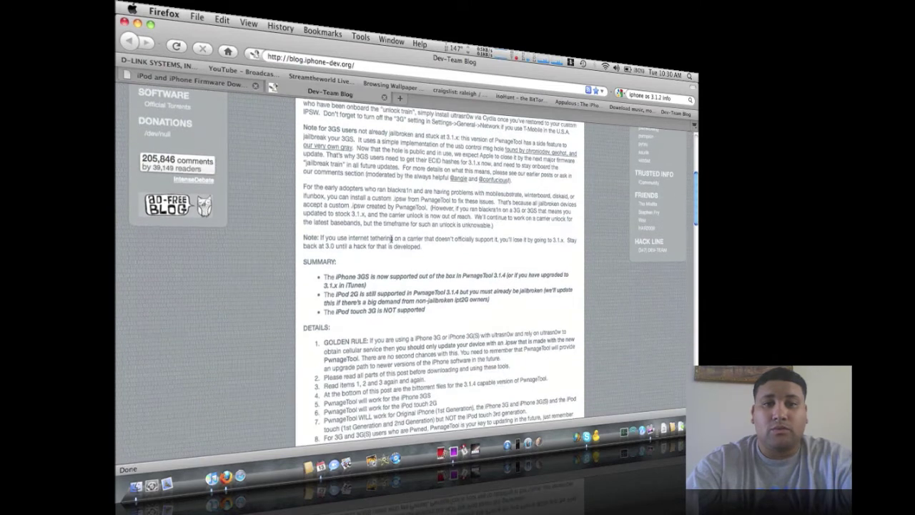
scroll(377, 278, "down", 8)
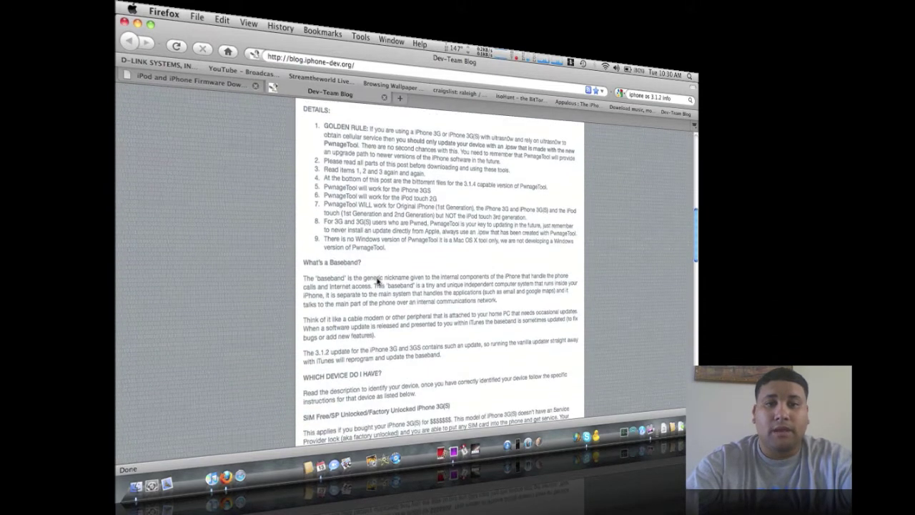
scroll(376, 298, "down", 10)
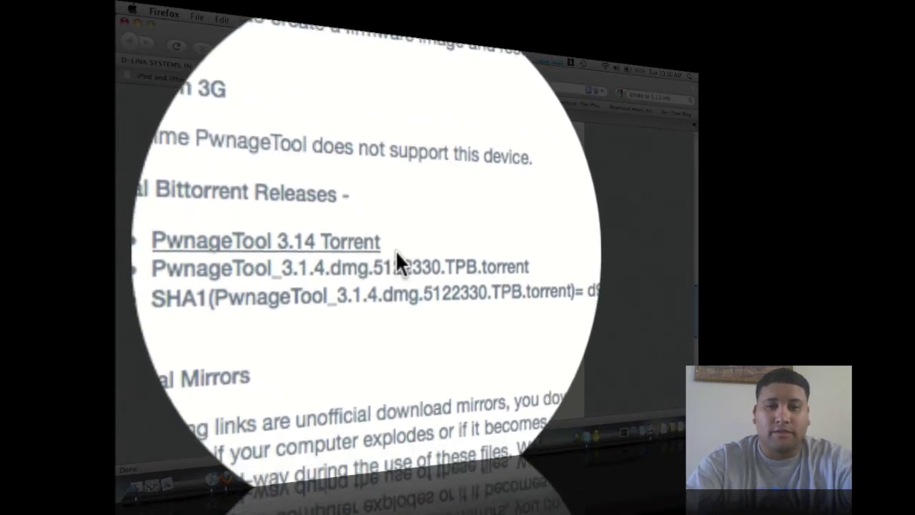
scroll(384, 366, "down", 2)
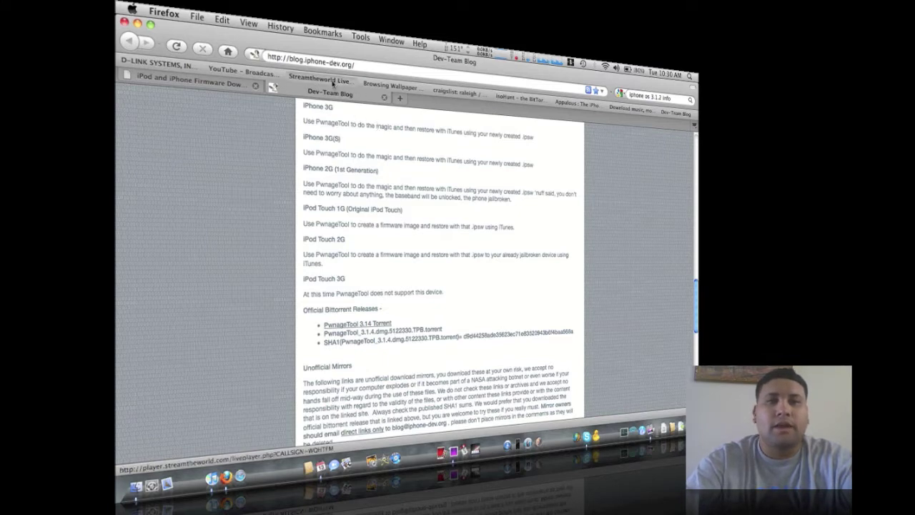
Look through the iPhone / iPod touch firmware choices on the firmware download page for iPhone 3G (3.1.2/7D11), and minimize the browser.
left_click(224, 85)
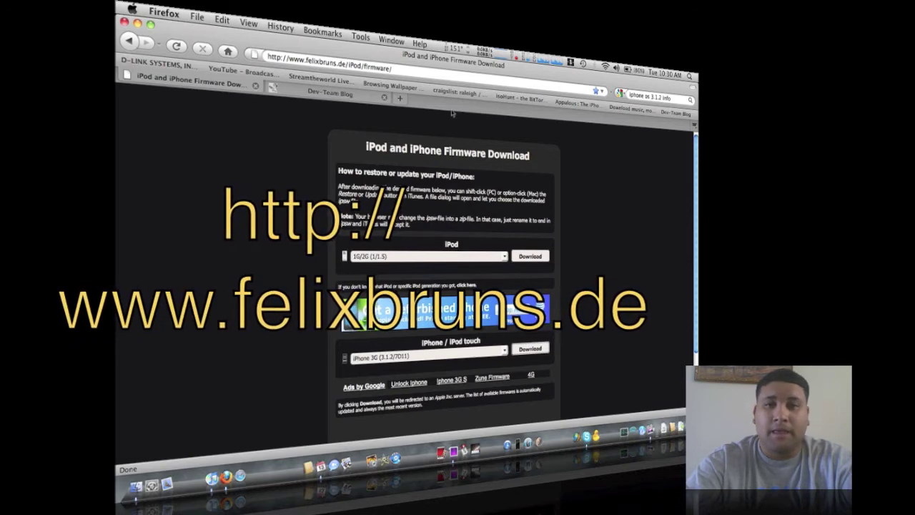
scroll(493, 200, "down", 3)
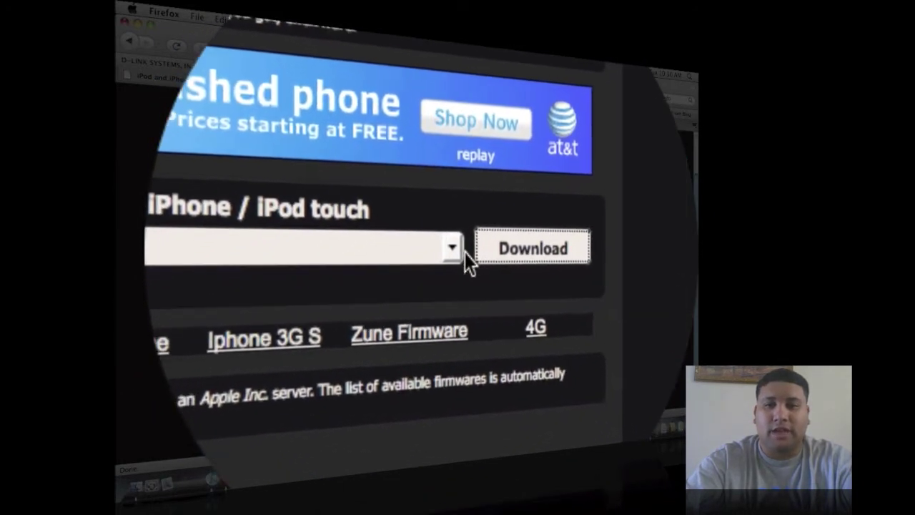
left_click(461, 251)
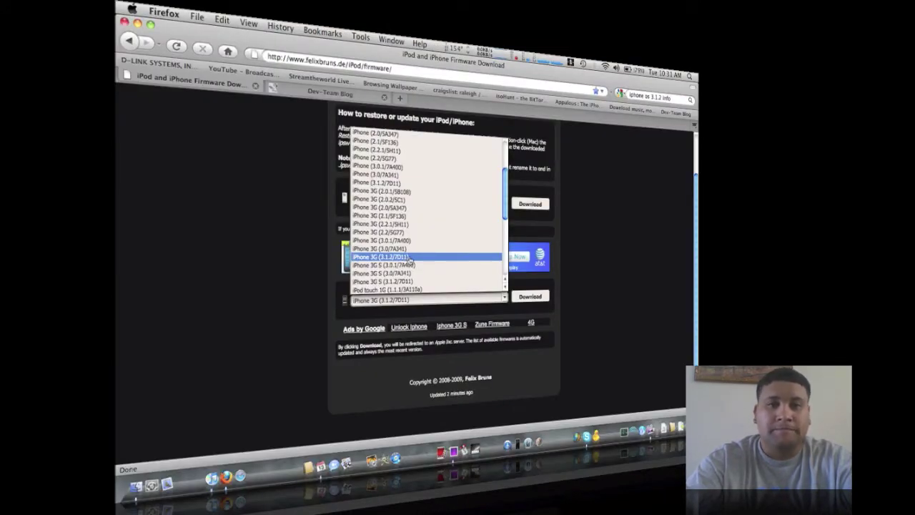
left_click(597, 287)
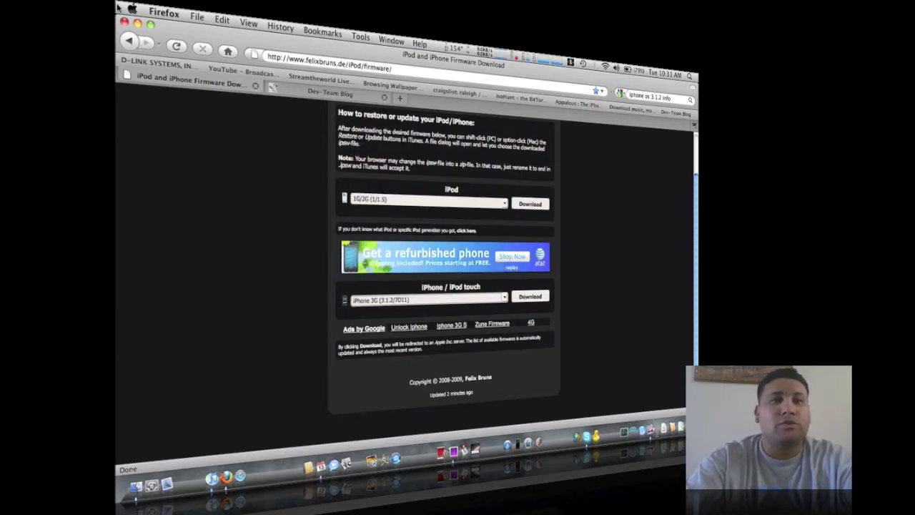
left_click(138, 24)
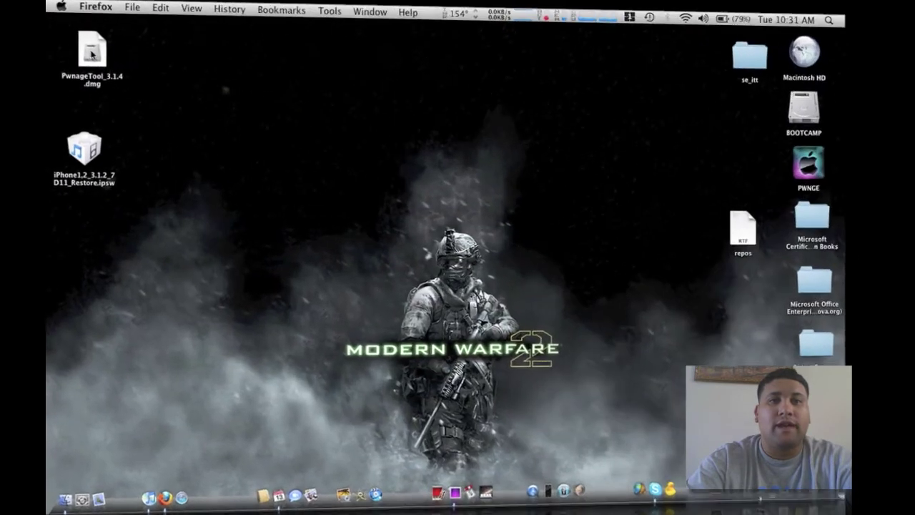
Arrange PwnageTool_3.1.4.dmg and iPhone1,2_3.1.2_7D11_Restore.ipsw side by side near the top of the desktop.
left_click_drag(160, 57, 280, 77)
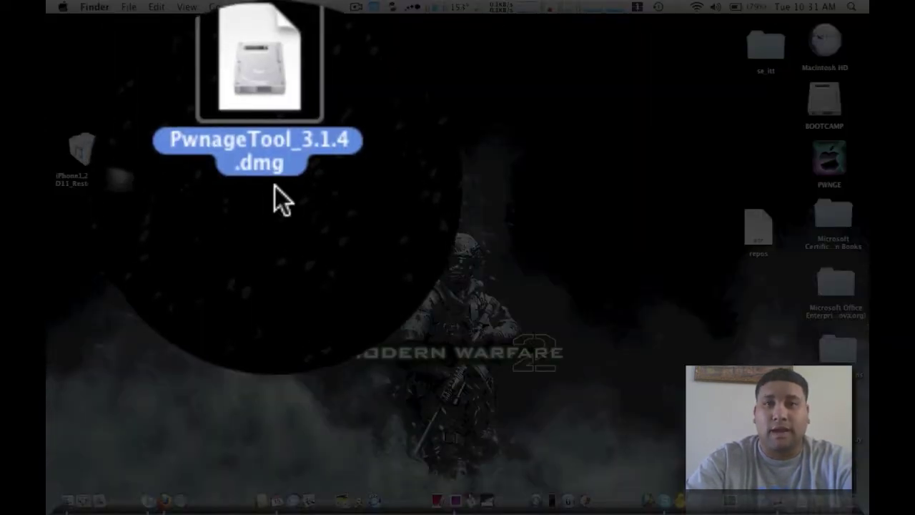
left_click_drag(73, 166, 103, 122)
mouse_move(232, 186)
left_mouse_down()
mouse_move(231, 119)
mouse_move(231, 198)
left_mouse_up()
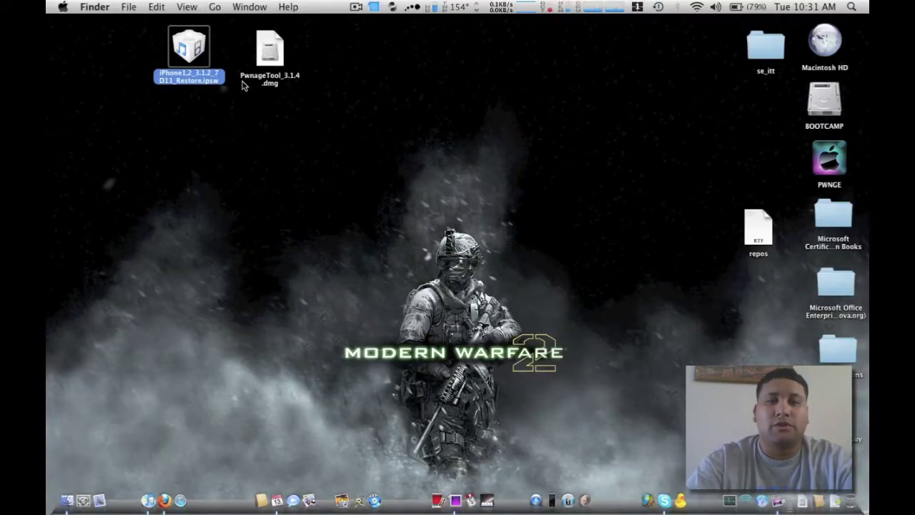
Mount PwnageTool_3.1.4.dmg, launch PwnageTool from it, close the disk image's window and accept the copyright notice.
double_click(277, 51)
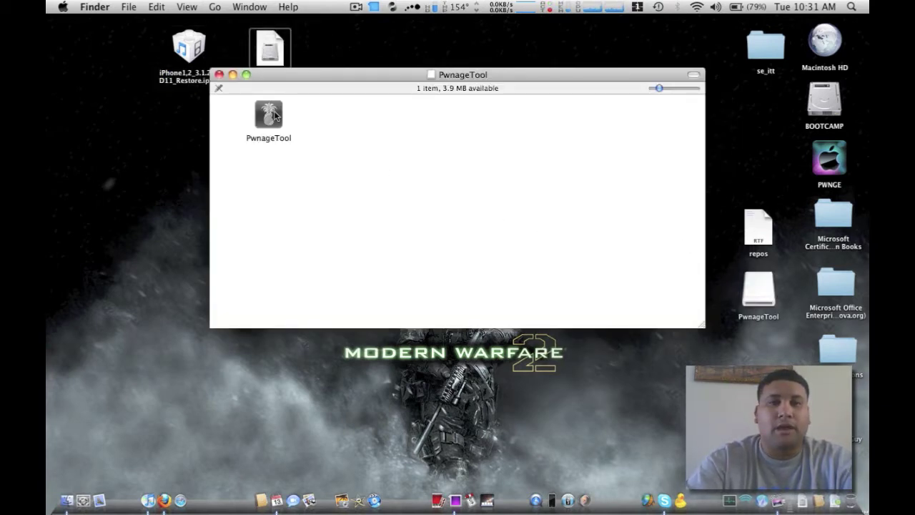
double_click(276, 116)
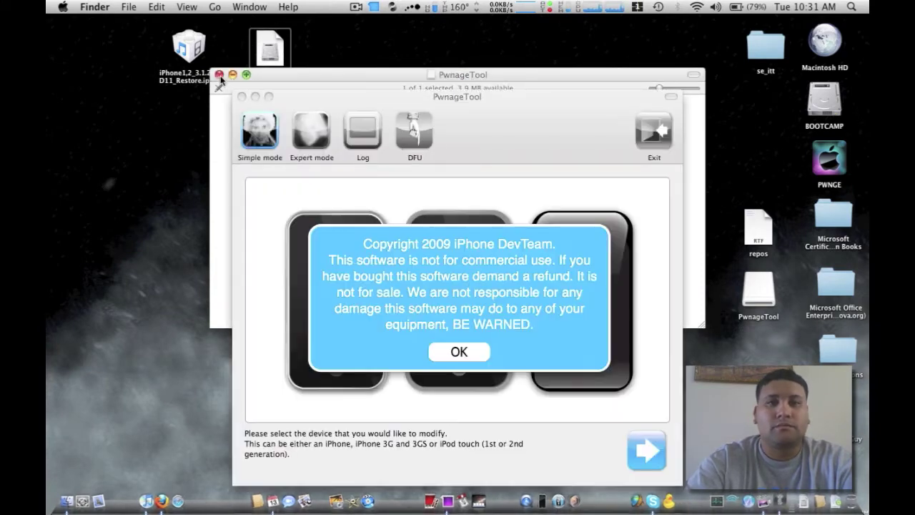
left_click(218, 75)
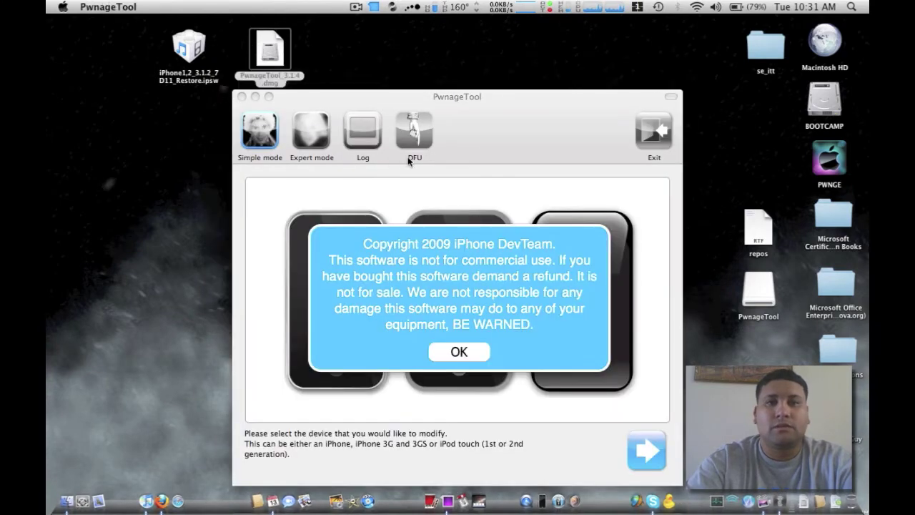
left_click_drag(460, 145, 471, 105)
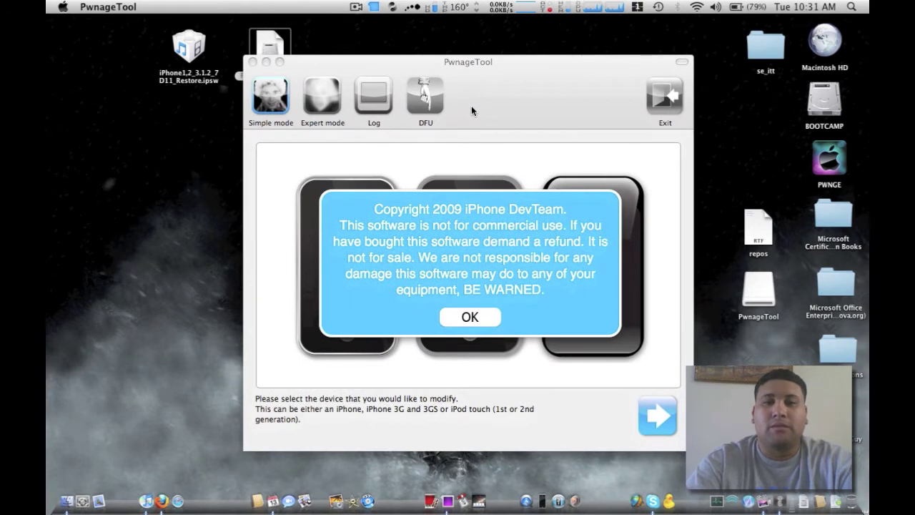
left_click(467, 318)
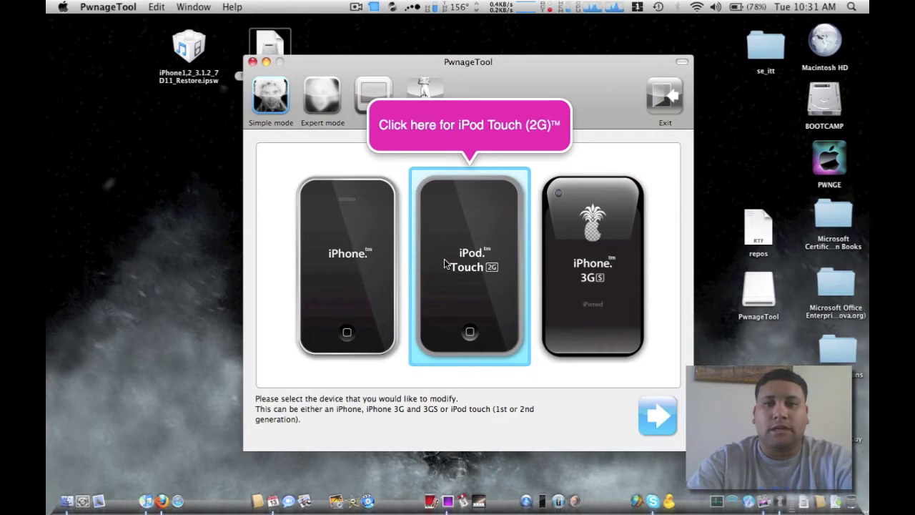
Choose the iPhone 3G(S) as the device to modify and continue to the firmware selection.
left_click(363, 263)
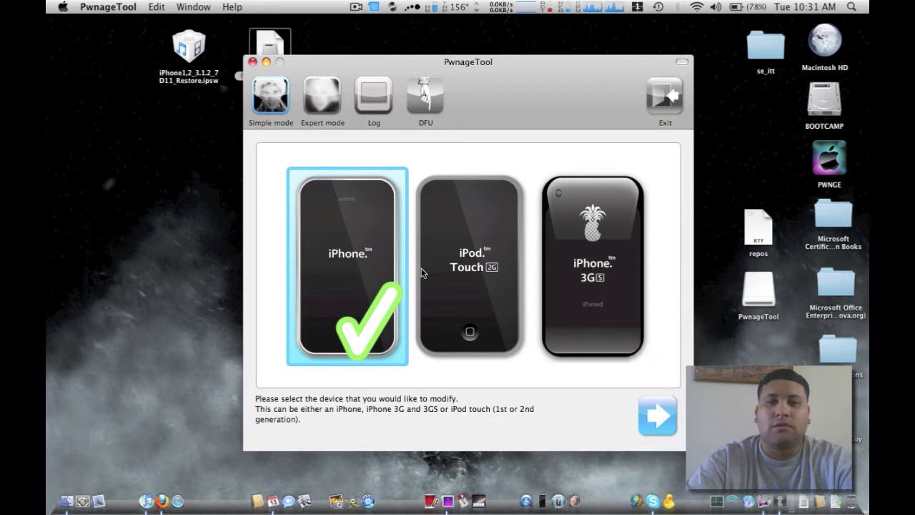
left_click(599, 277)
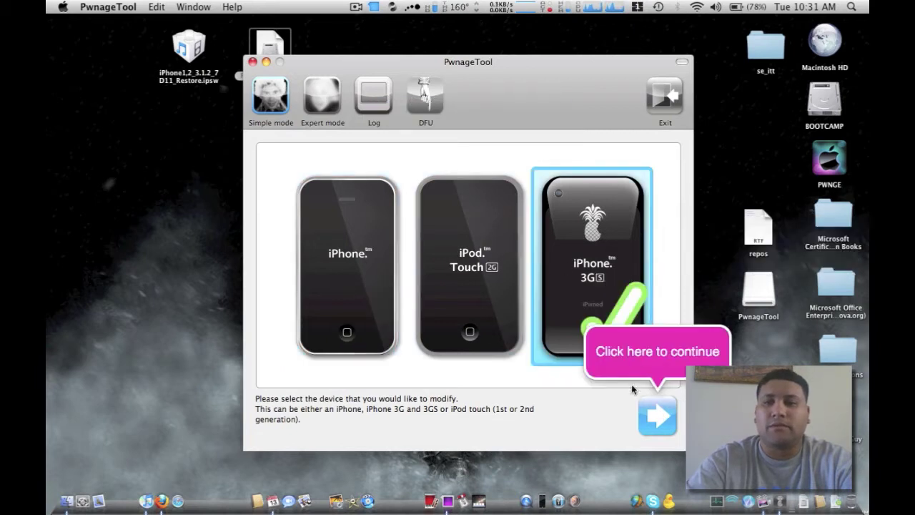
left_click(658, 417)
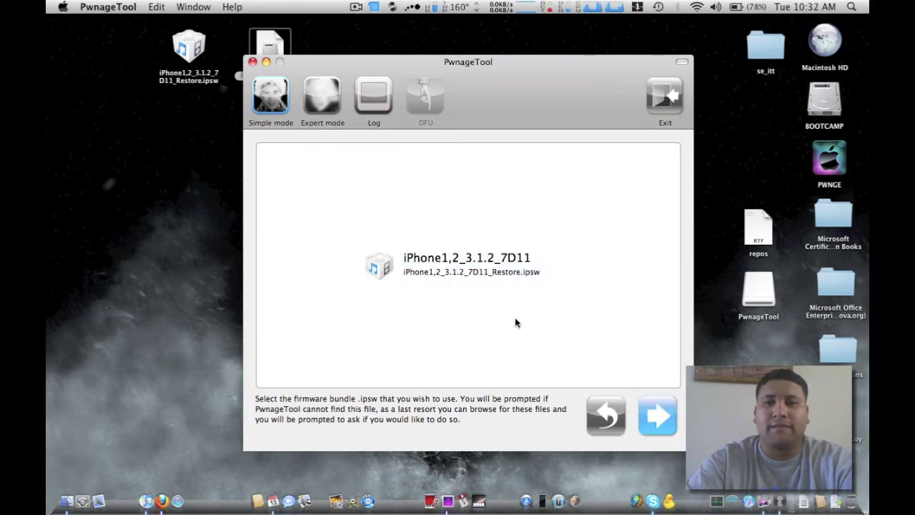
Select iPhone1,2_3.1.2_7D11_Restore.ipsw as the firmware bundle and continue to the build stage.
left_click(535, 276)
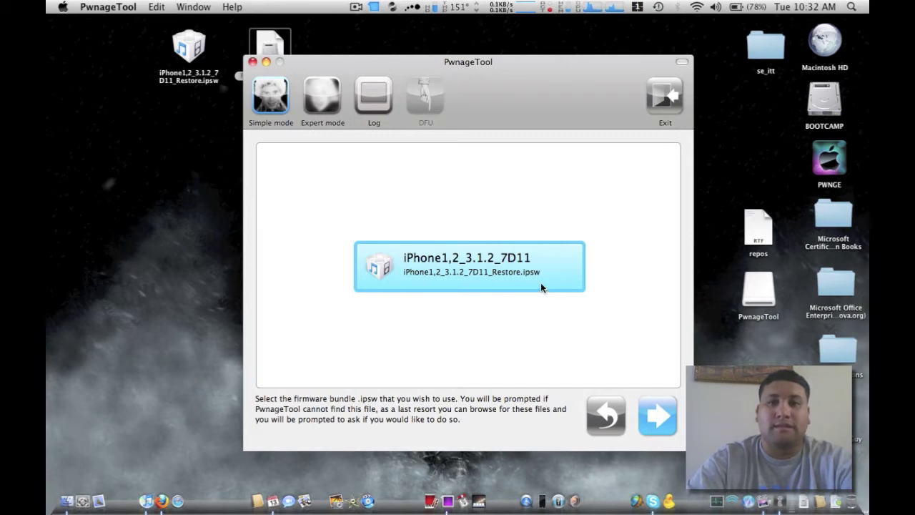
left_click(453, 296)
left_click(433, 271)
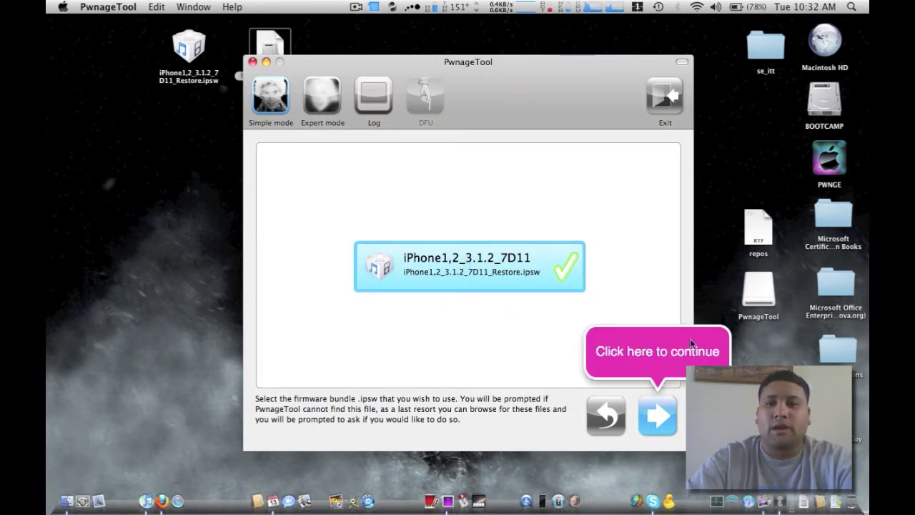
left_click(664, 415)
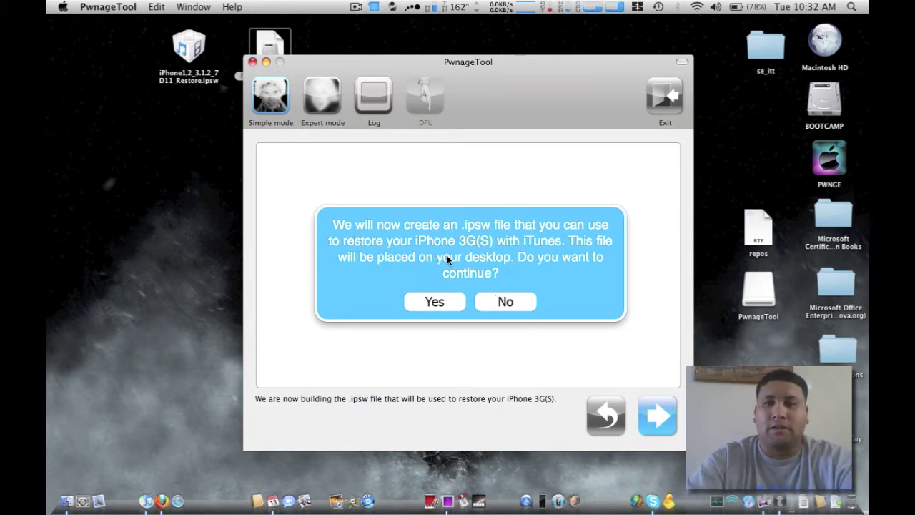
Confirm building the custom .ipsw and answer No to having a contract that activates normally through iTunes.
left_click(431, 301)
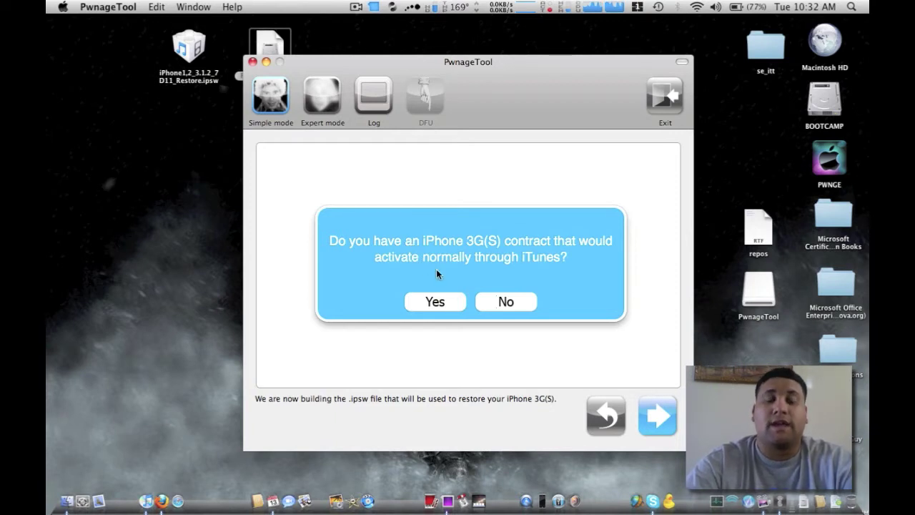
left_click(493, 302)
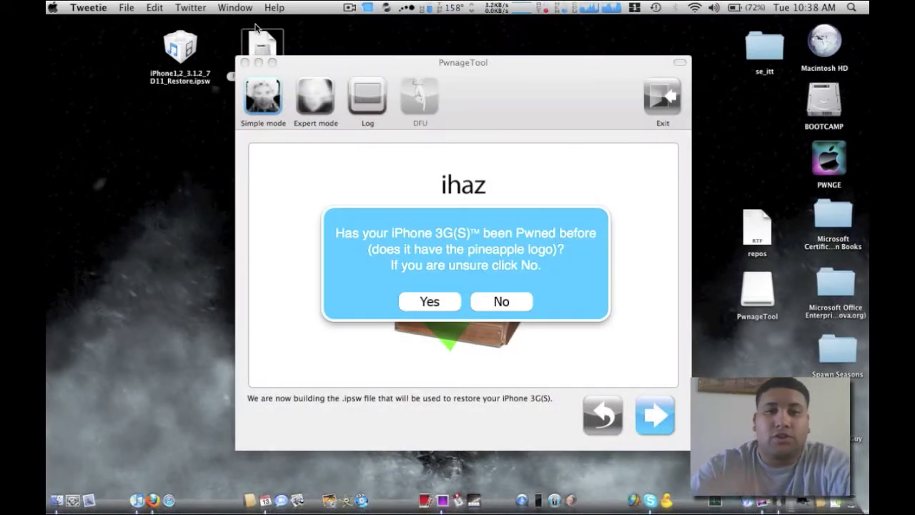
Answer Yes to the iPhone having been Pwned before, acknowledge the restore instructions and close PwnageTool.
left_click(437, 302)
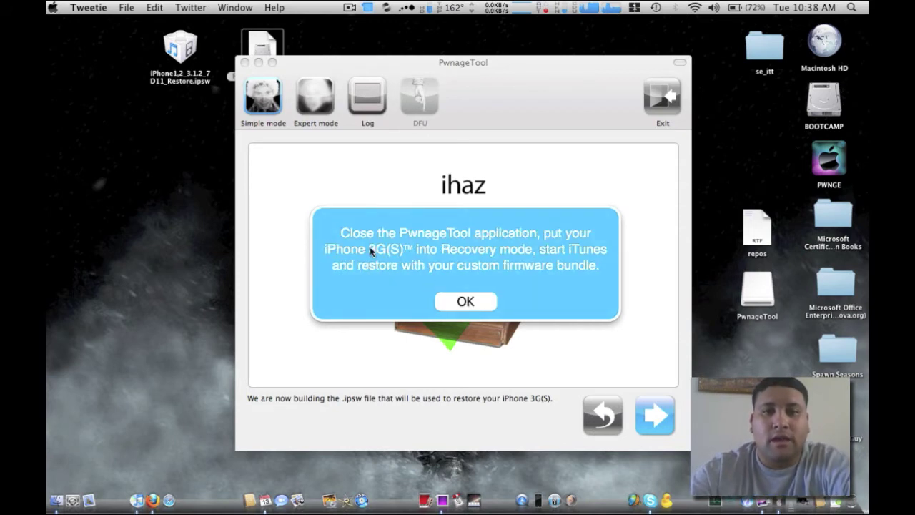
left_click(466, 302)
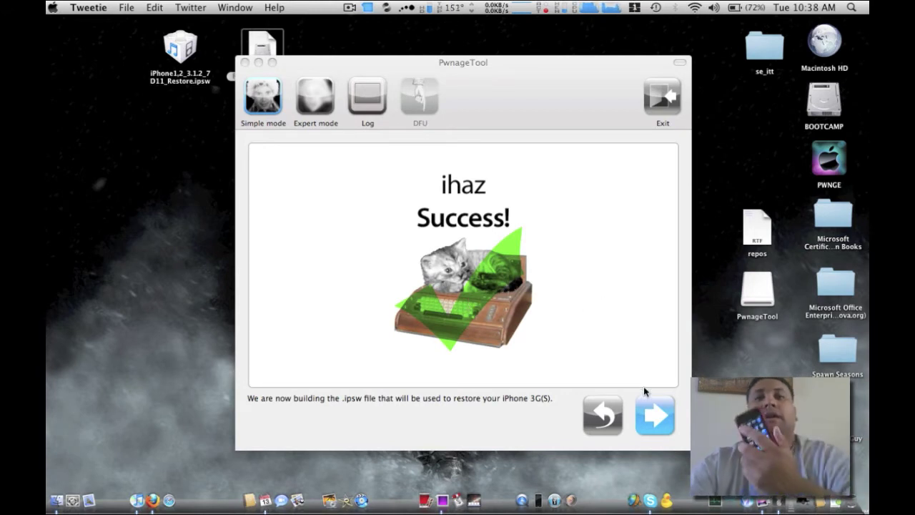
left_click(658, 428)
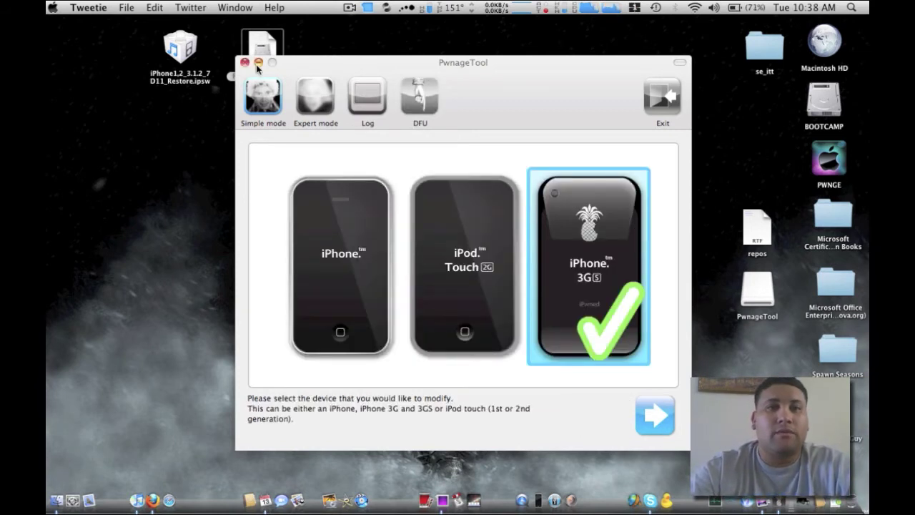
left_click(246, 63)
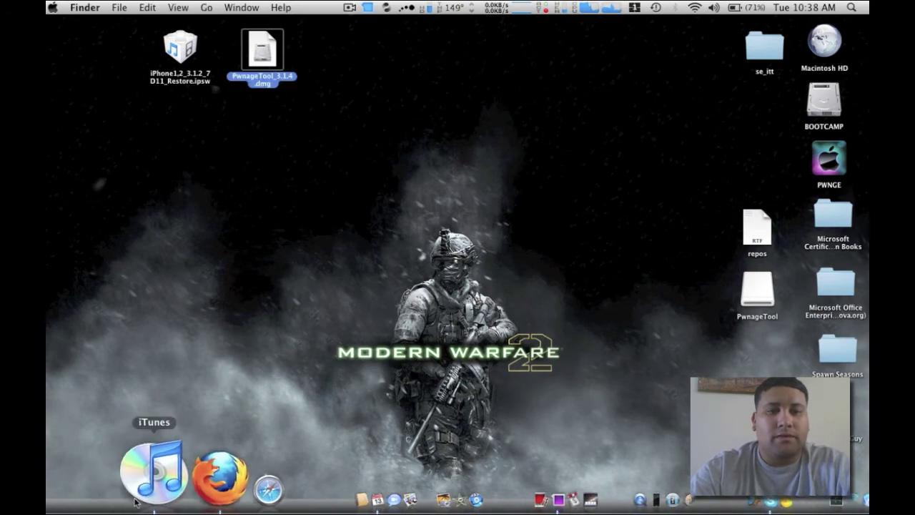
Switch to iTunes for the connected iPhone and dismiss the recovery mode alert.
left_click(133, 503)
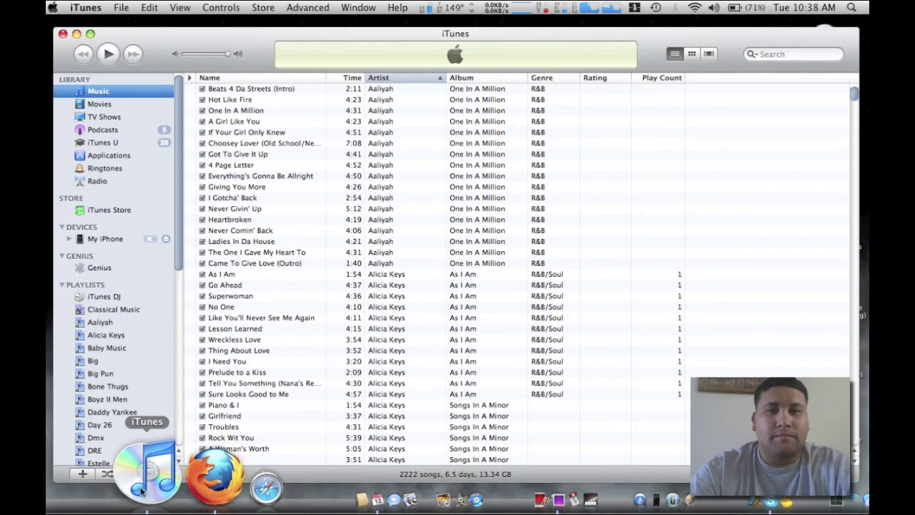
left_click(101, 240)
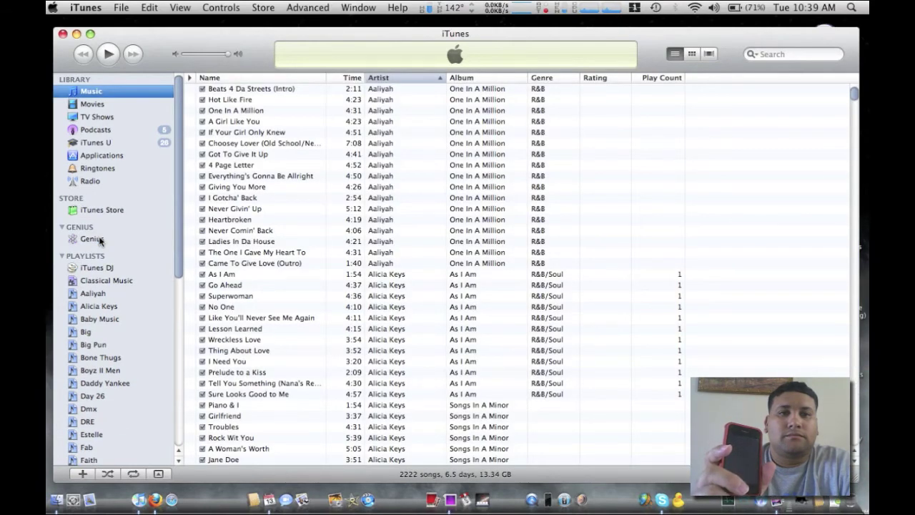
key("super+w")
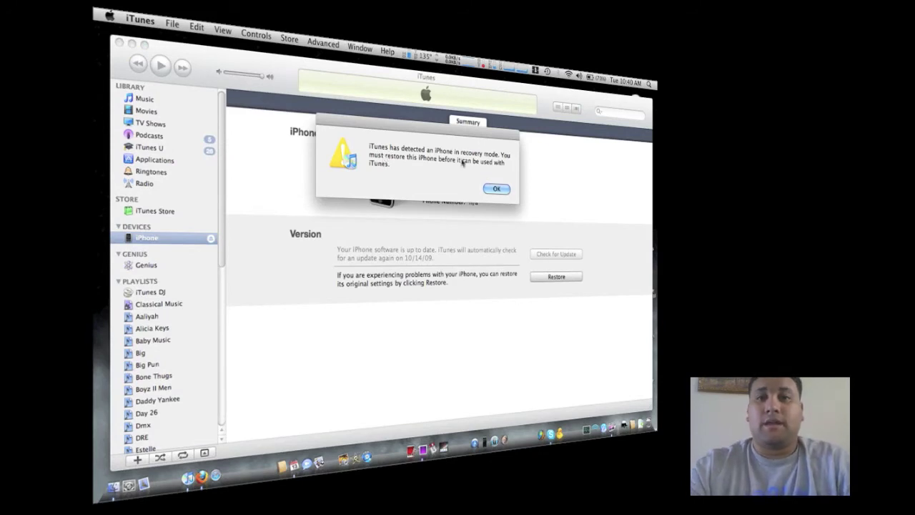
left_click(492, 189)
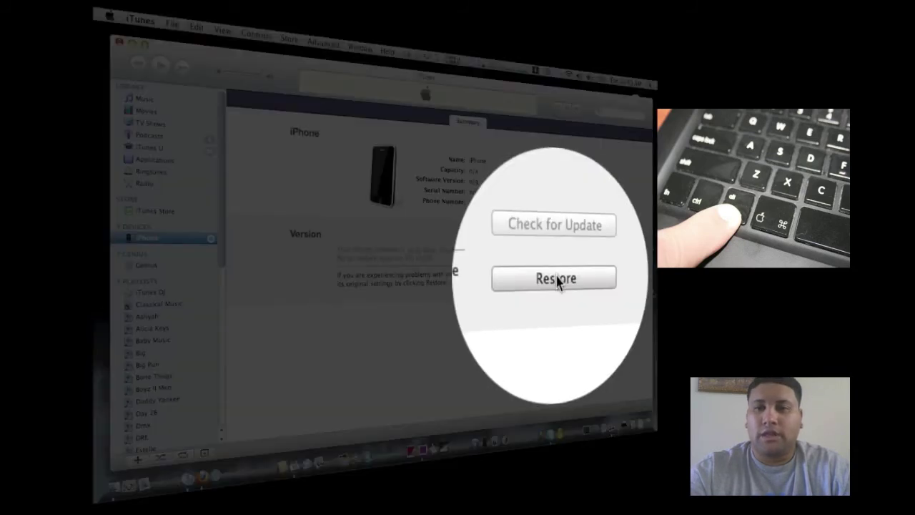
Restore the iPhone using the custom iPhone1,2_3.1.2_7D11 firmware file on the Desktop, and close the iTunes window.
left_click(558, 279, "alt")
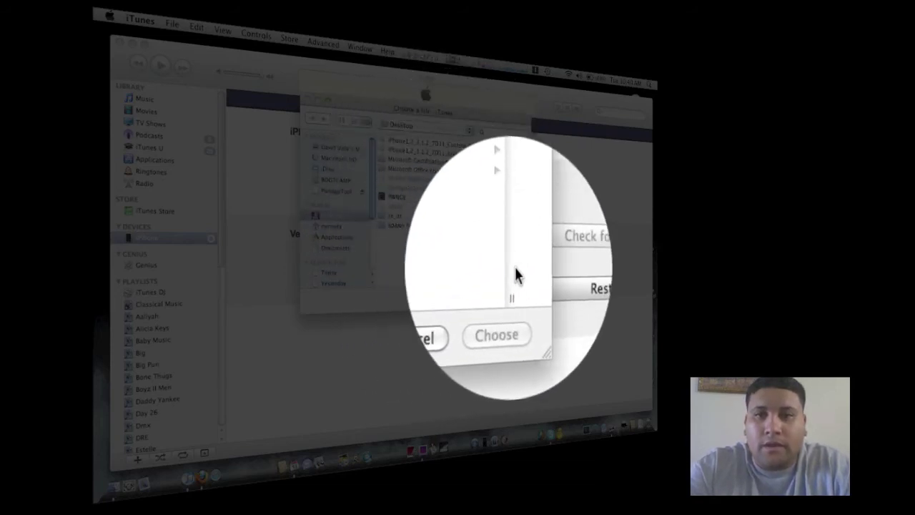
left_click(429, 189)
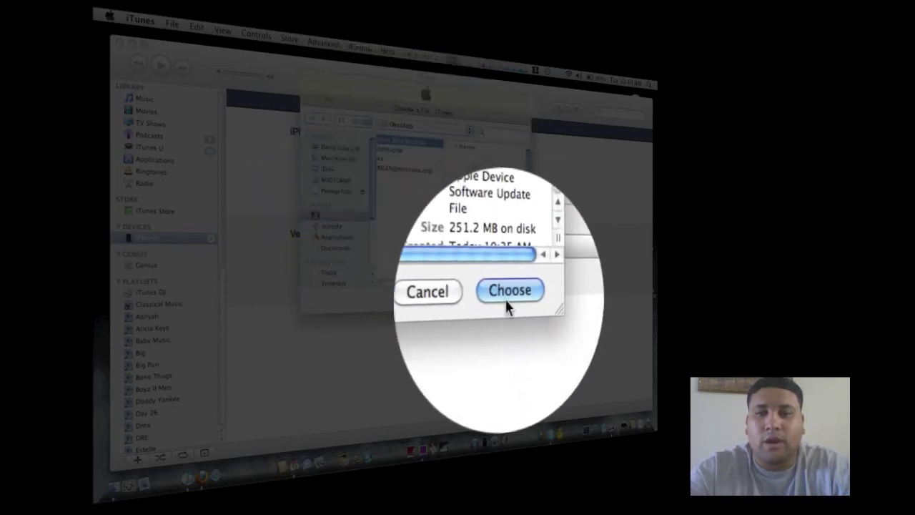
left_click(499, 299)
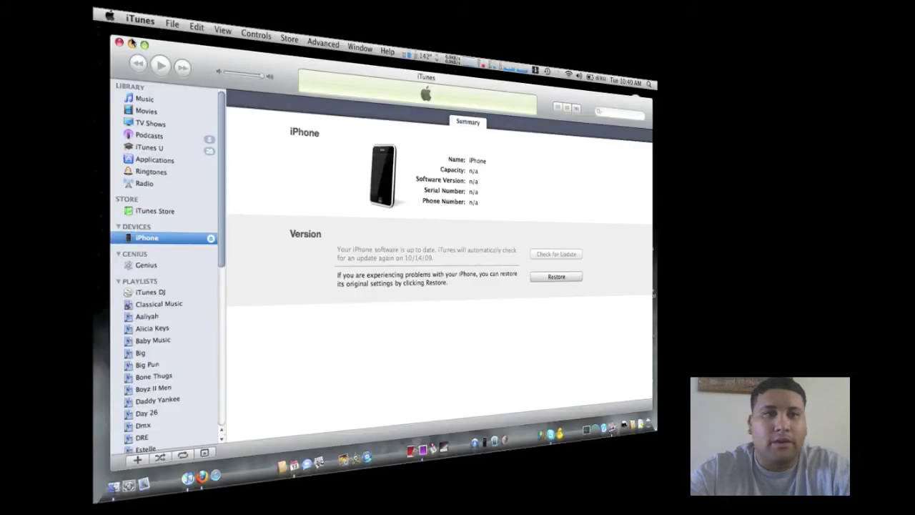
left_click(119, 44)
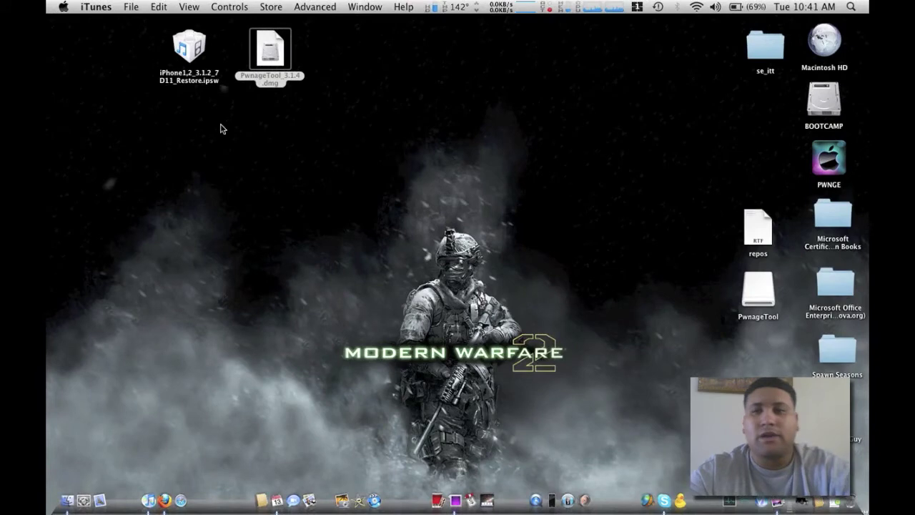